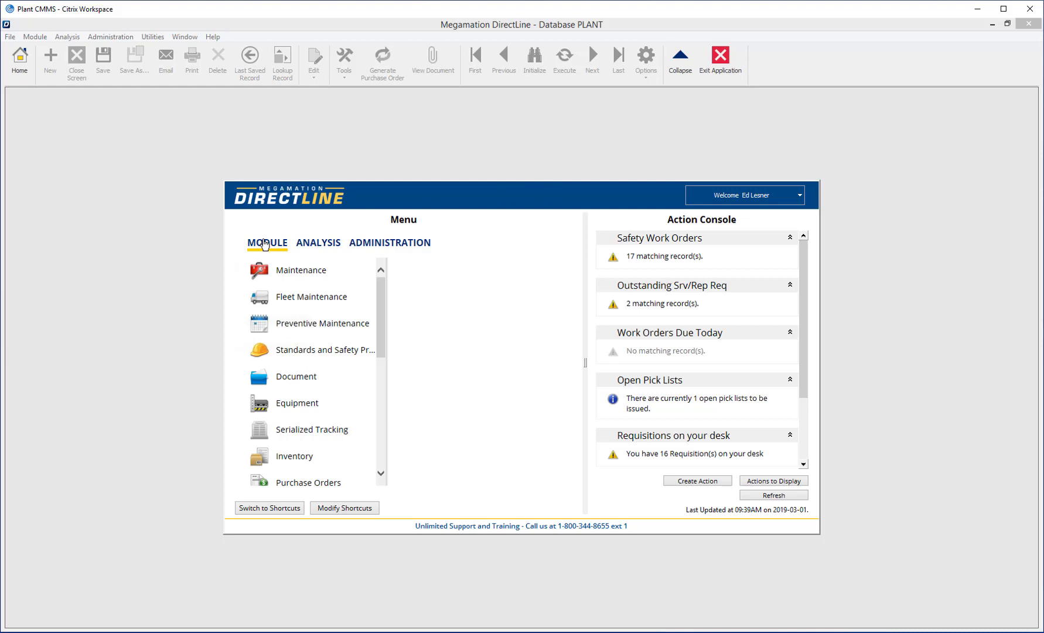
Step: Expand Purchase Orders in the Module menu to list Requisition P/O Entry, Receiving Entry and Voucher Entry
click(309, 483)
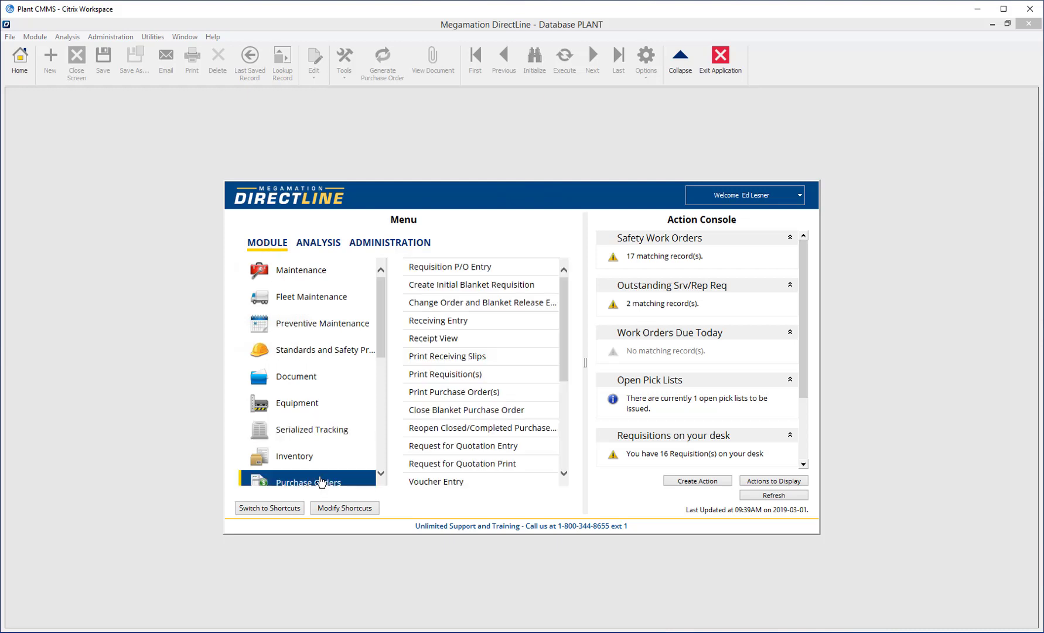
Step: Create a new REG requisition dated 2019-03-01 in Requisition P/O Entry, ready for a supplier
click(485, 268)
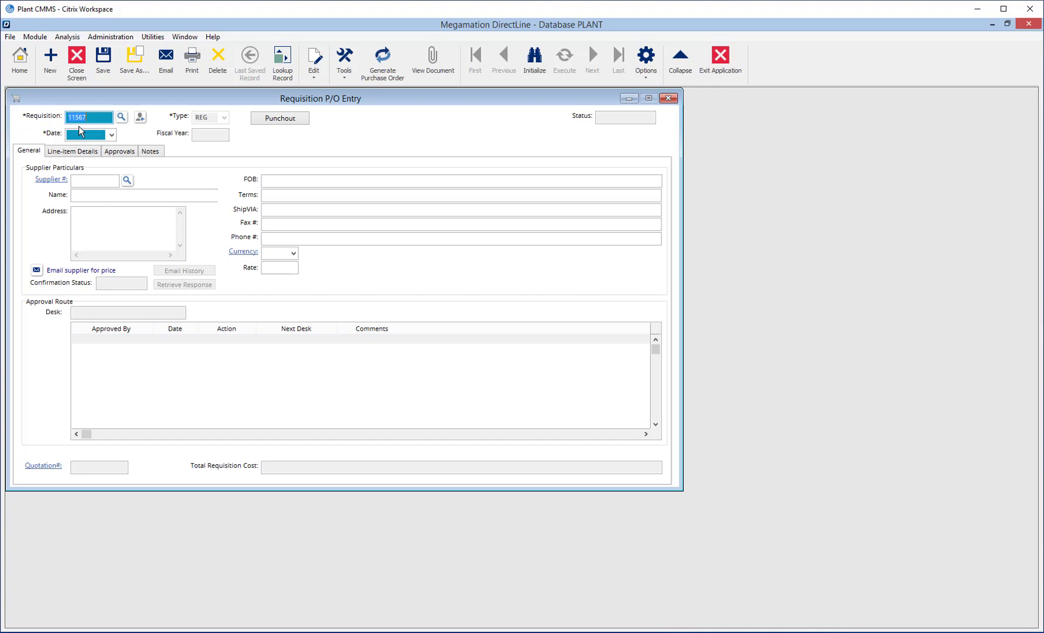
key(Tab)
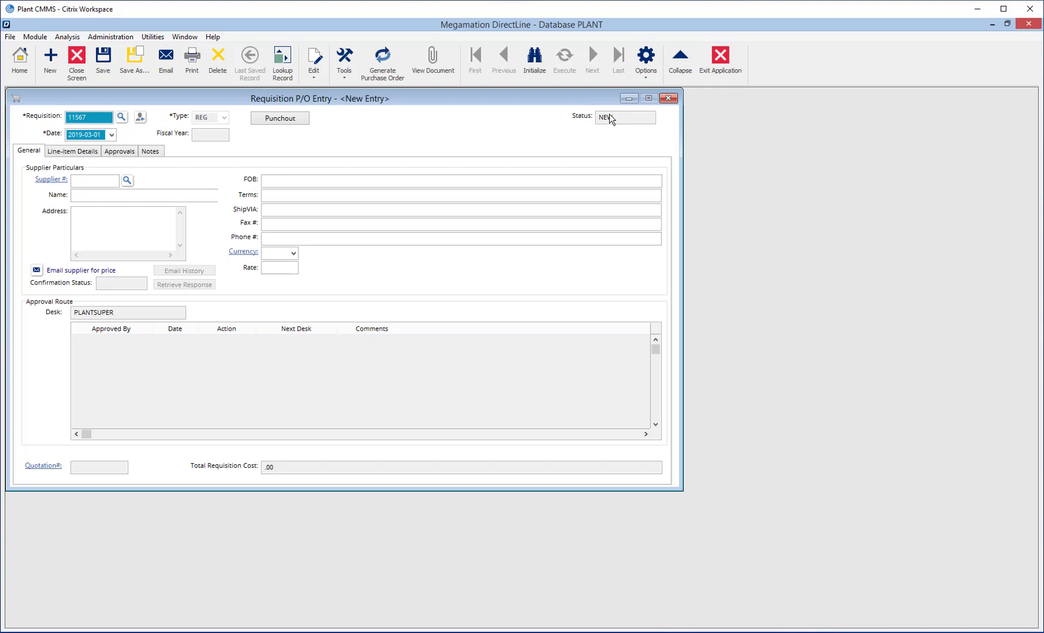
click(75, 180)
Step: Pick AMT MACHINE TOOLS LTD from the unfiltered supplier list as the requisition's supplier
click(127, 181)
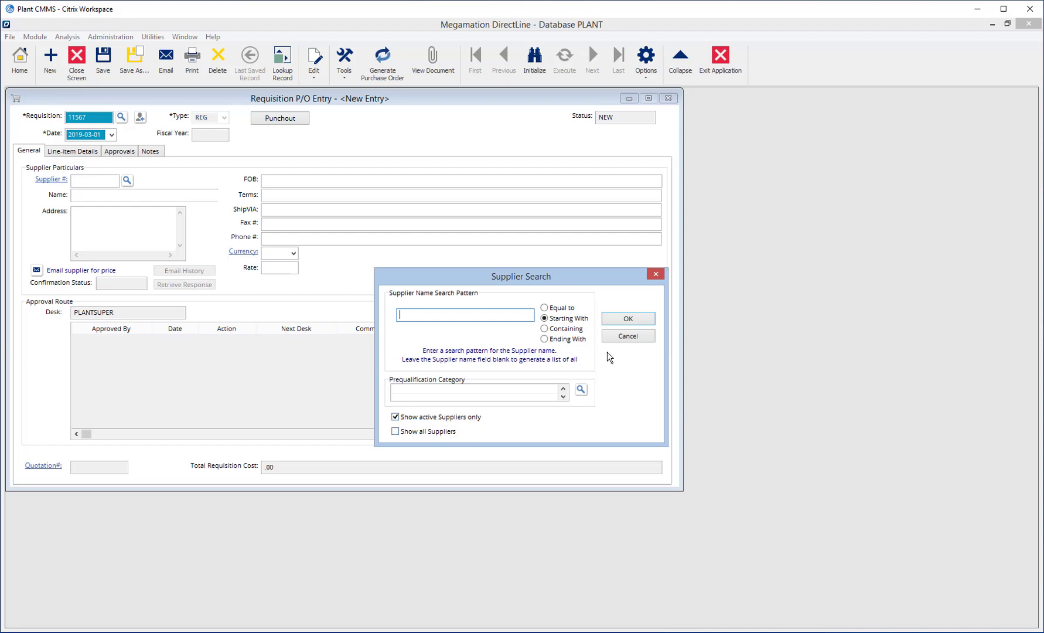
click(627, 319)
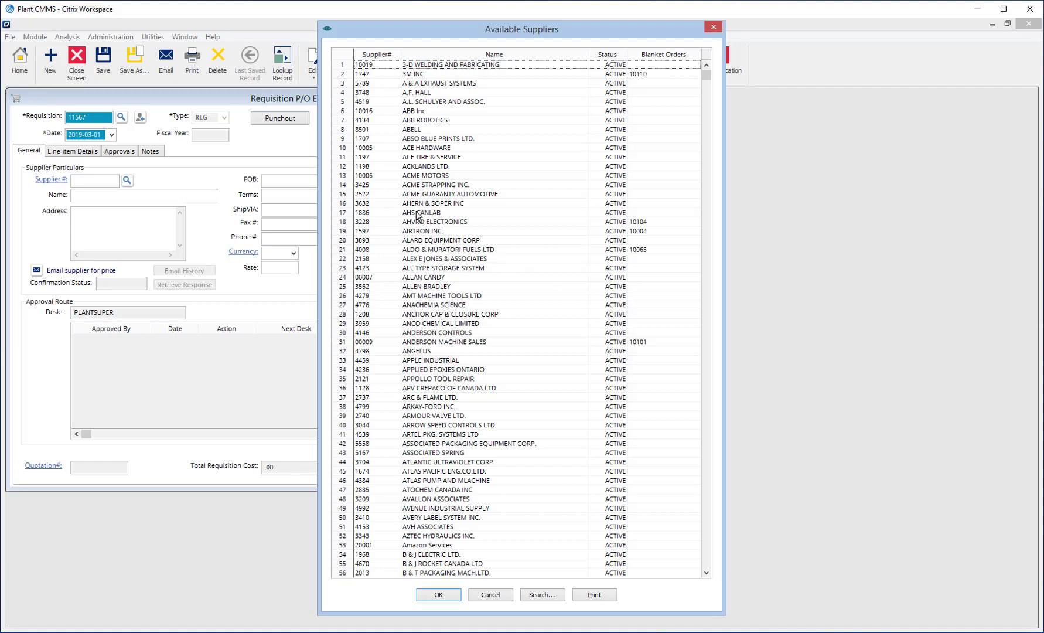
click(430, 298)
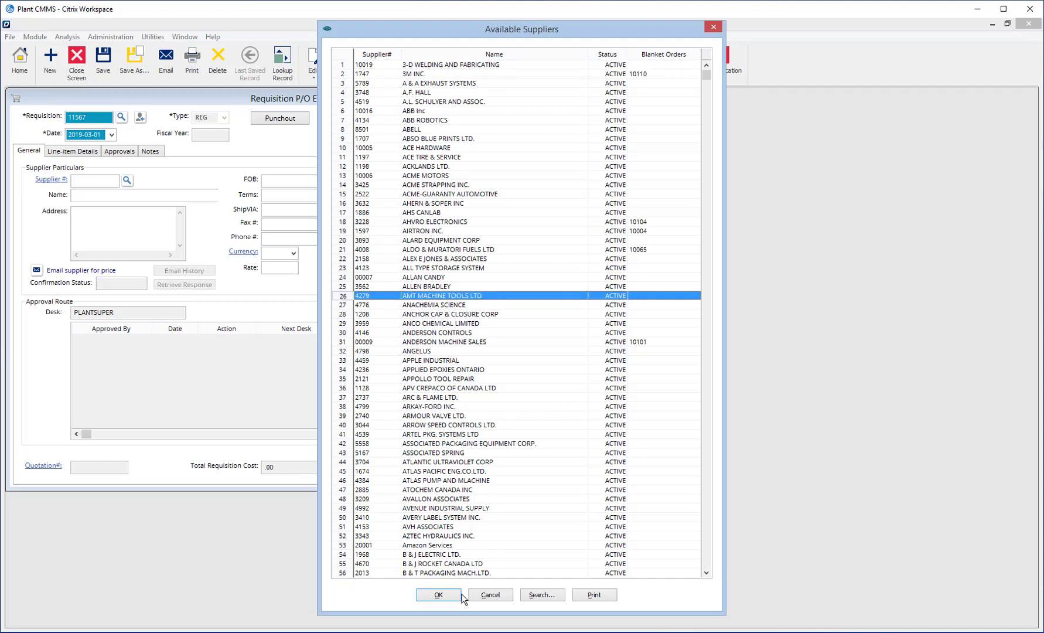
click(439, 595)
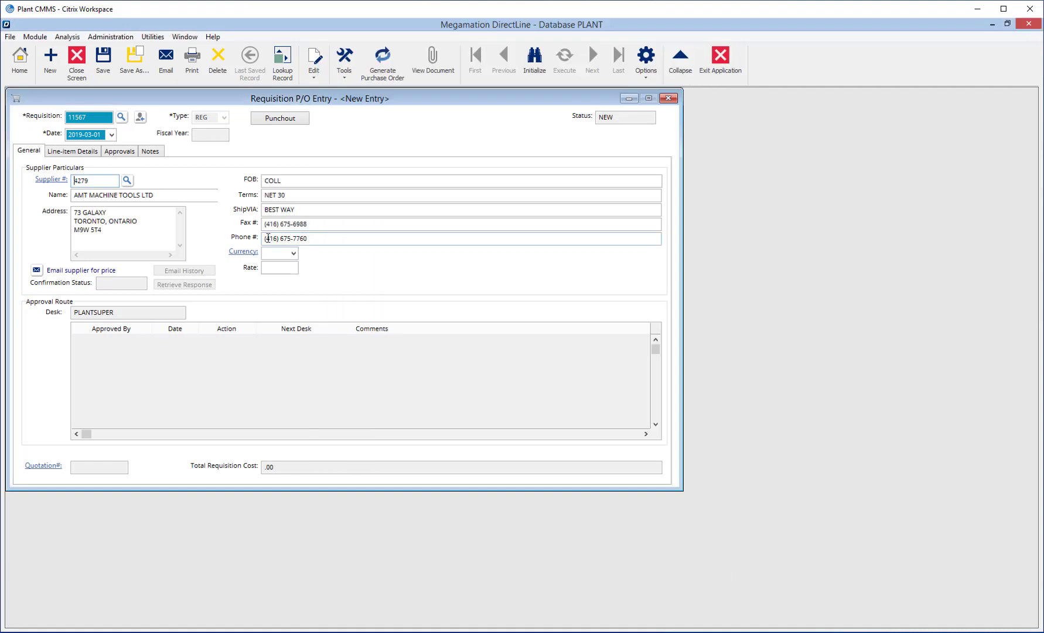
Step: On the Line-item Details tab, bring up Inventory Search for line item 1's Part #
click(71, 153)
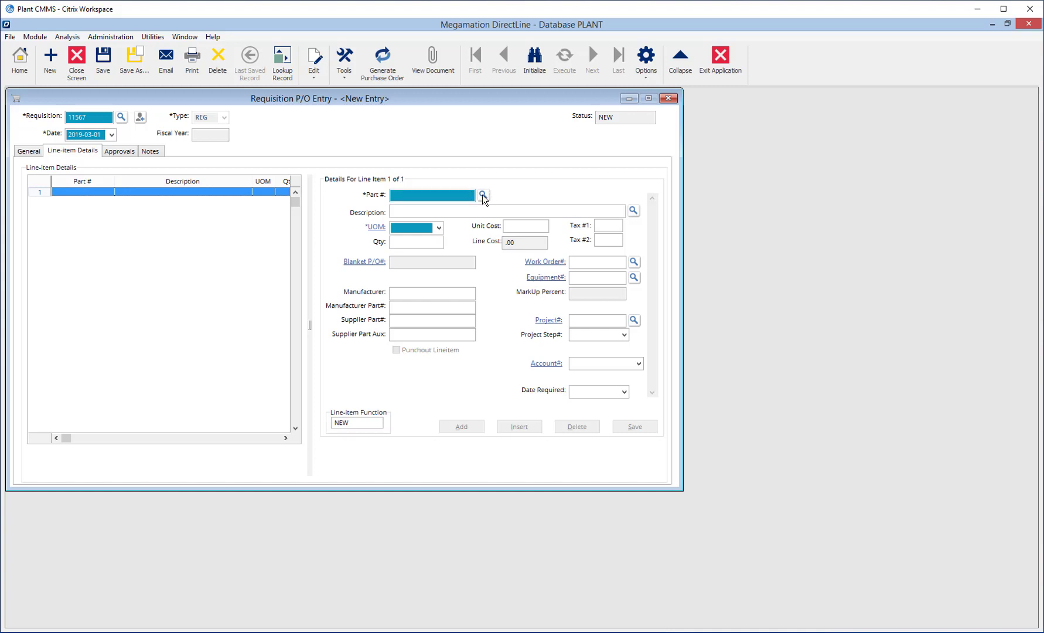
click(483, 195)
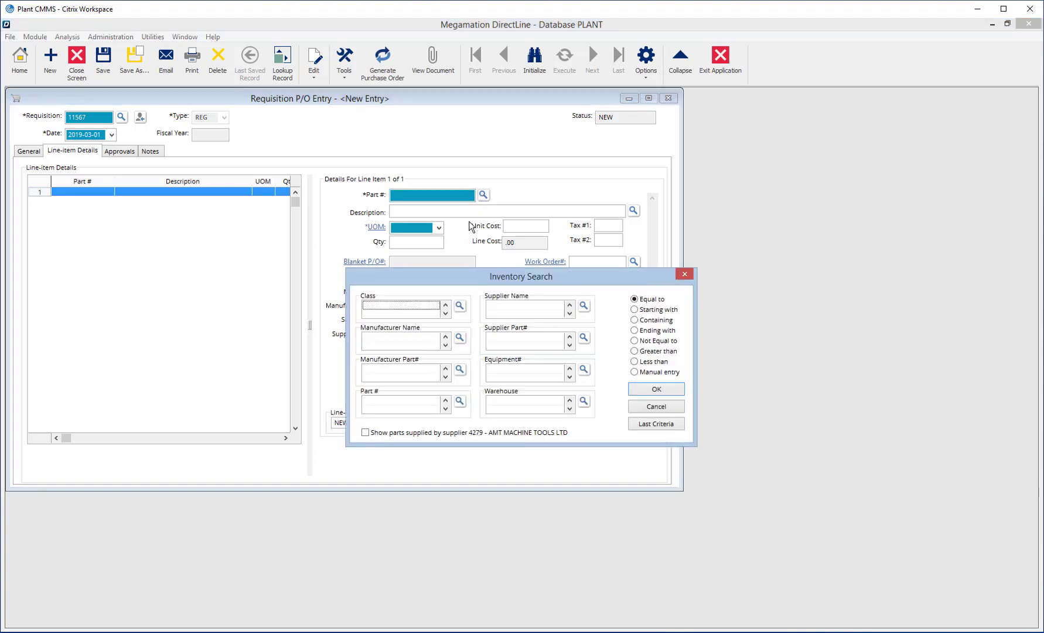
Step: Search BEARING SKF parts from this supplier and select BEAR00301 WOR209 BEARING-NDH for line 1
click(461, 306)
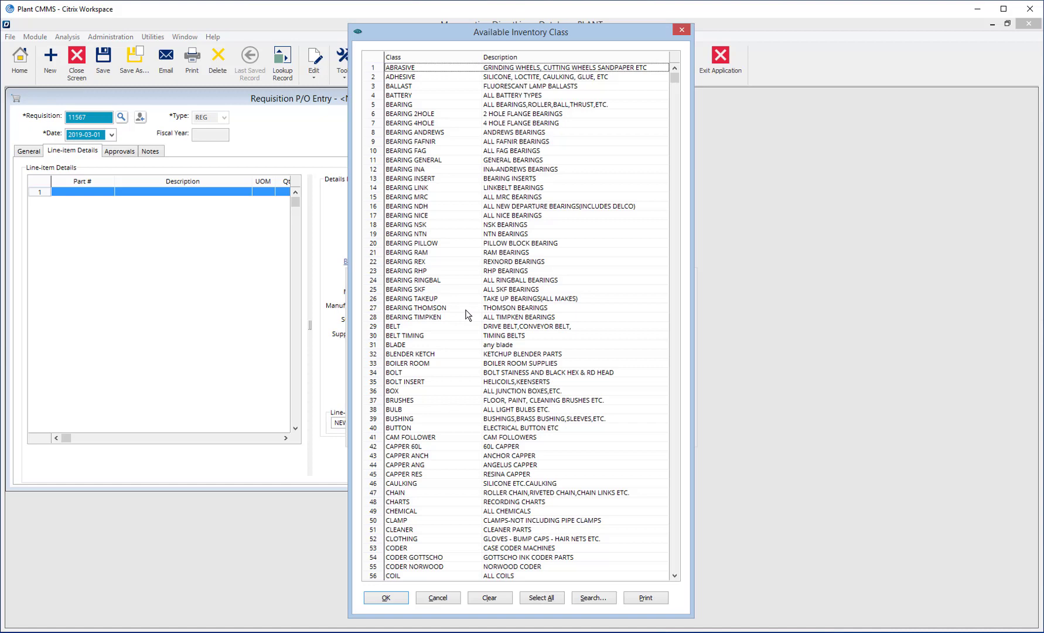
click(411, 292)
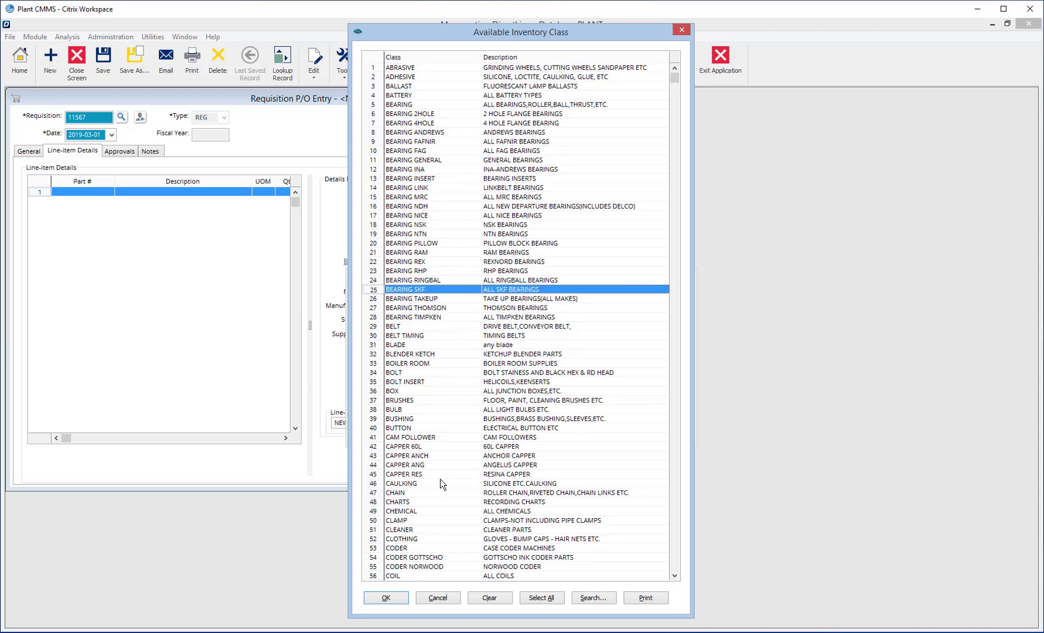
click(387, 598)
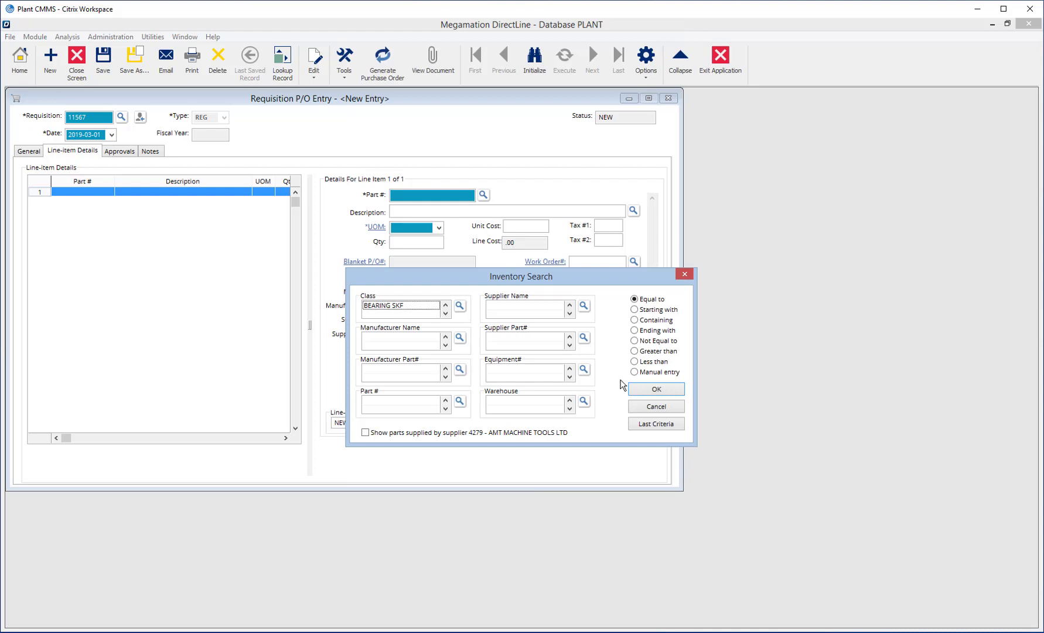
click(655, 390)
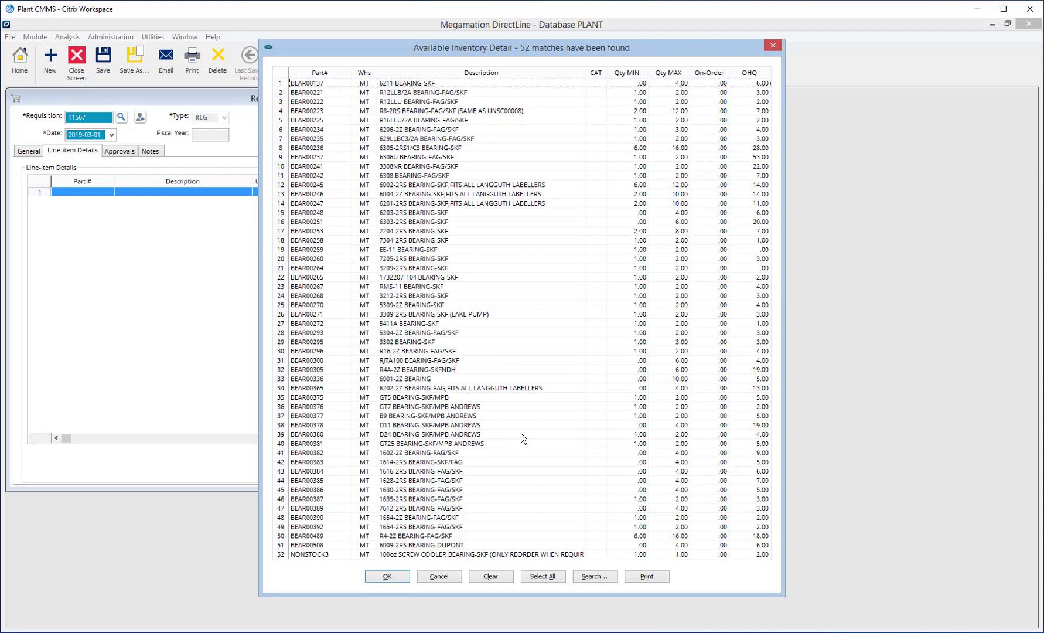
click(440, 576)
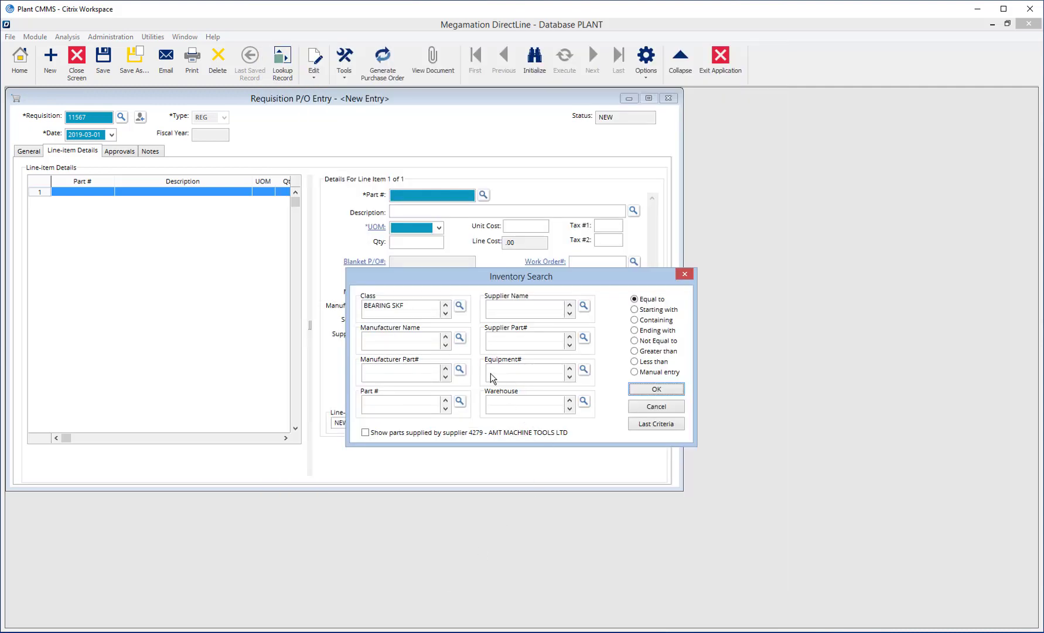
click(392, 435)
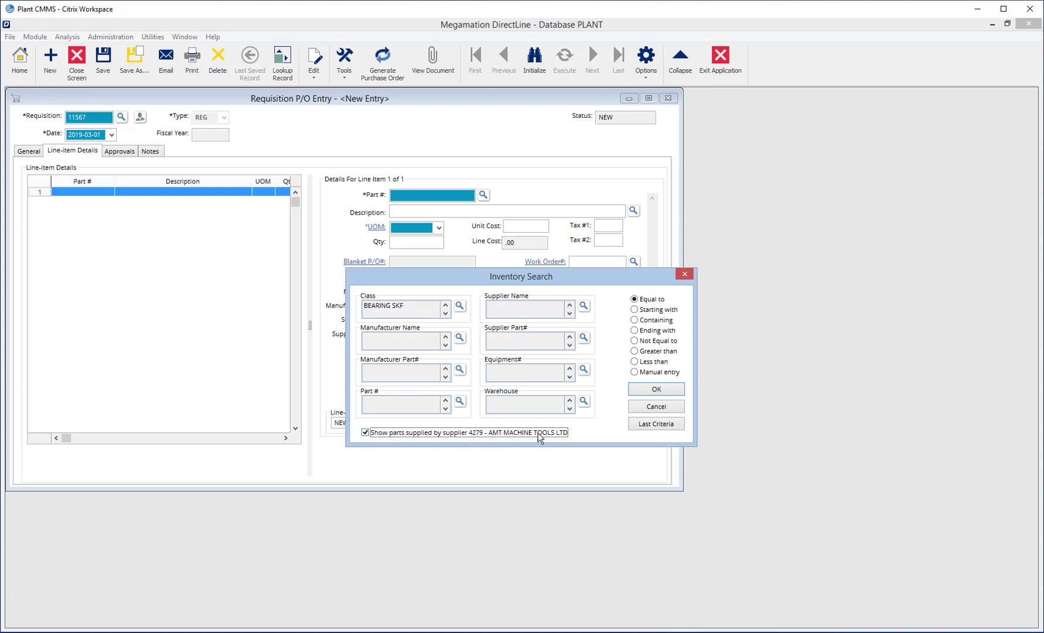
click(651, 392)
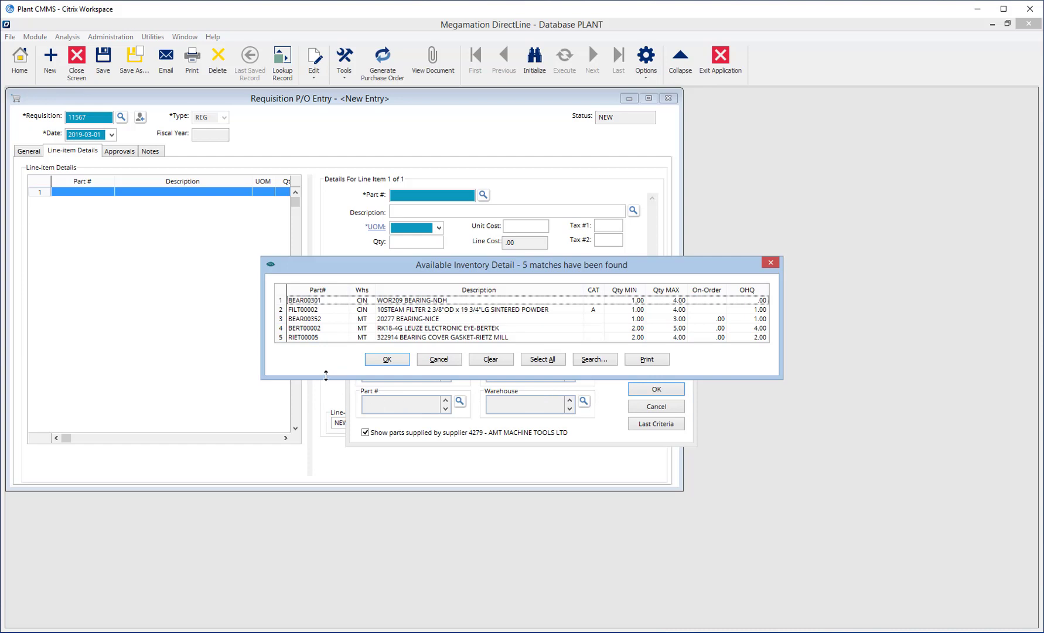
click(387, 301)
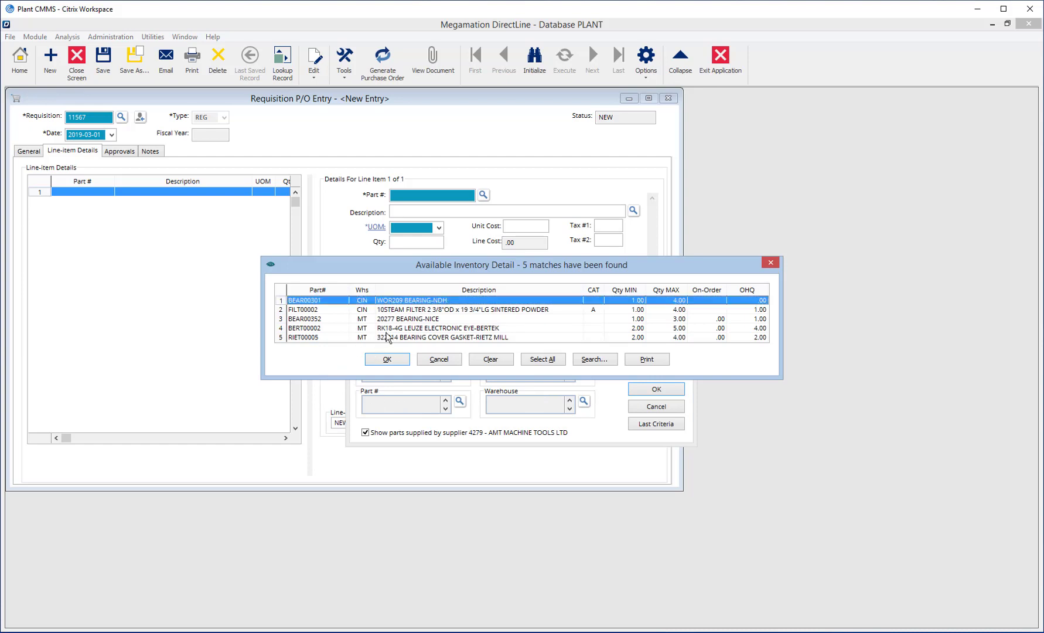
click(387, 360)
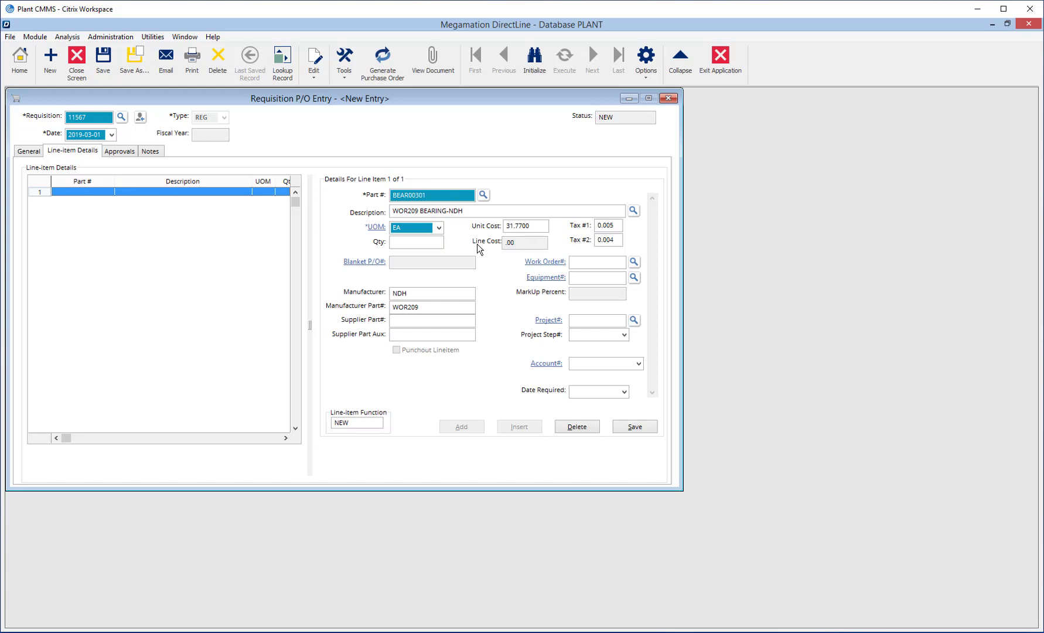
Step: Set the bearing quantity to 2 and its Date Required to March 14, 2019
click(412, 241)
text(2)
key(Tab)
click(624, 392)
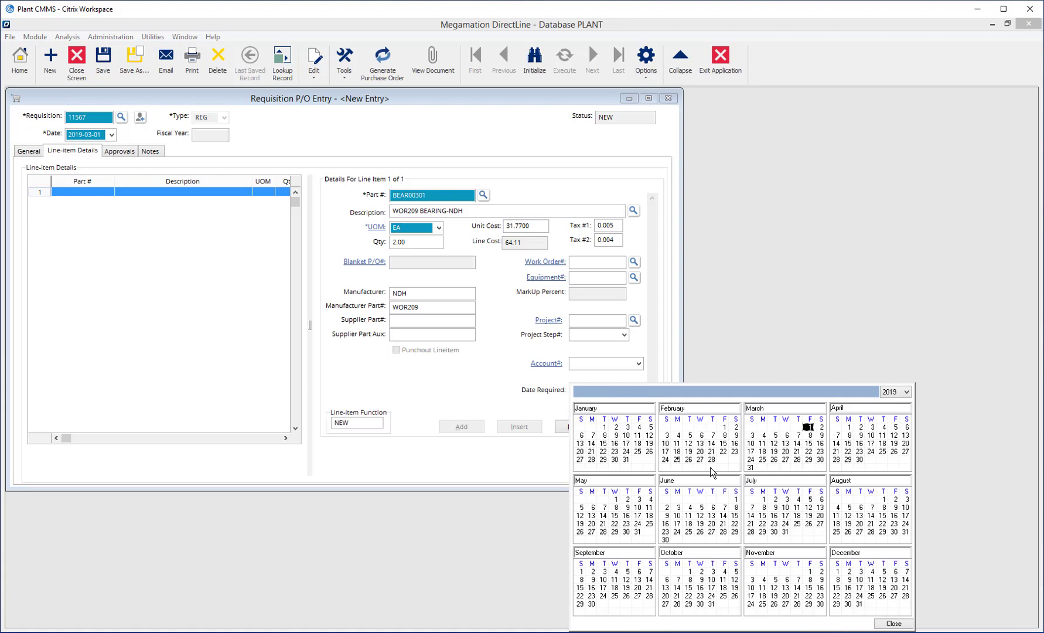
click(797, 443)
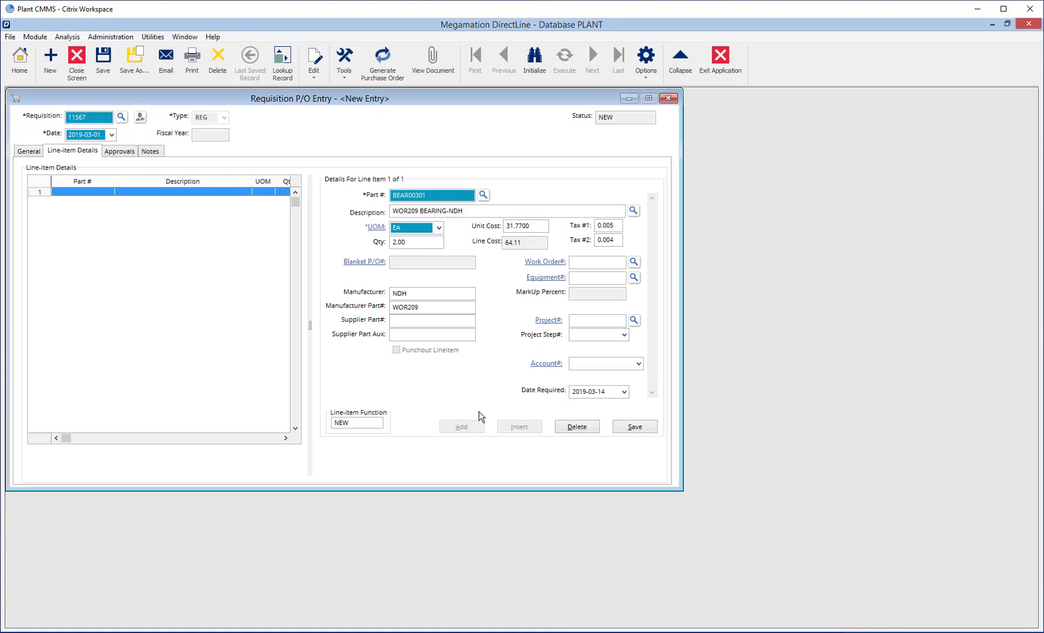
Step: Save the bearing line and start line 2 as part BOLT, described '1x 5/16 Bolt. Stainless Steel'
click(634, 426)
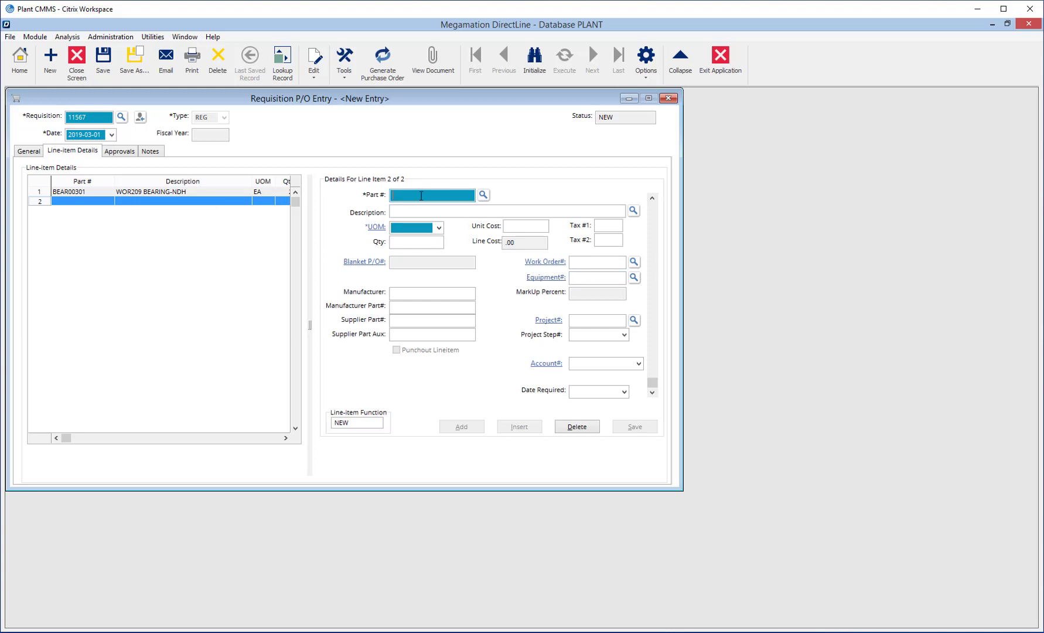
text(BOLT)
click(410, 211)
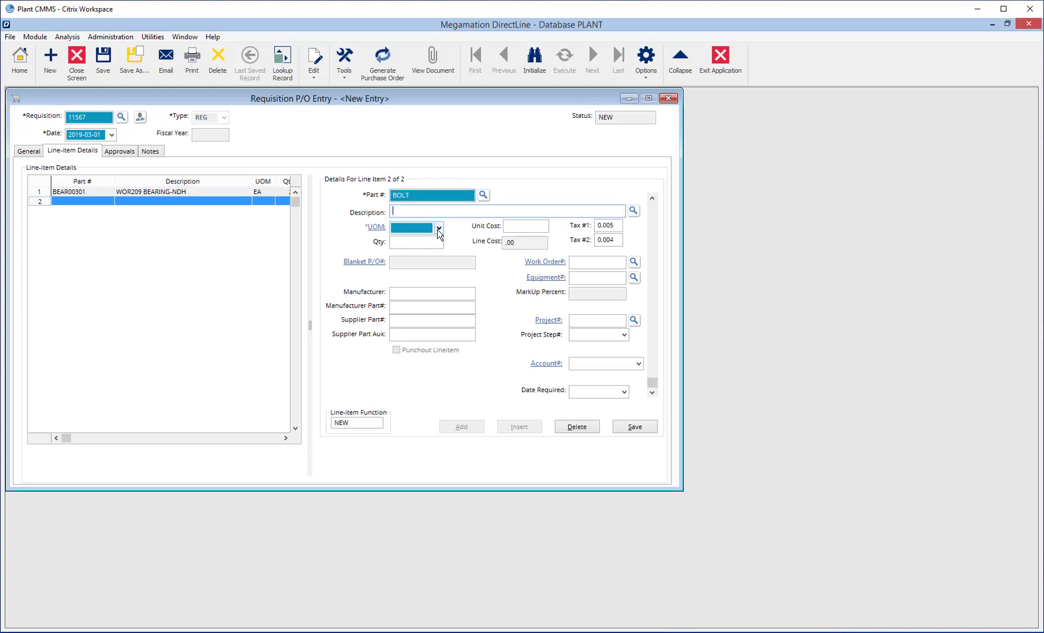
text(1x 5/16 Bolt.  Stainless Steel)
click(400, 228)
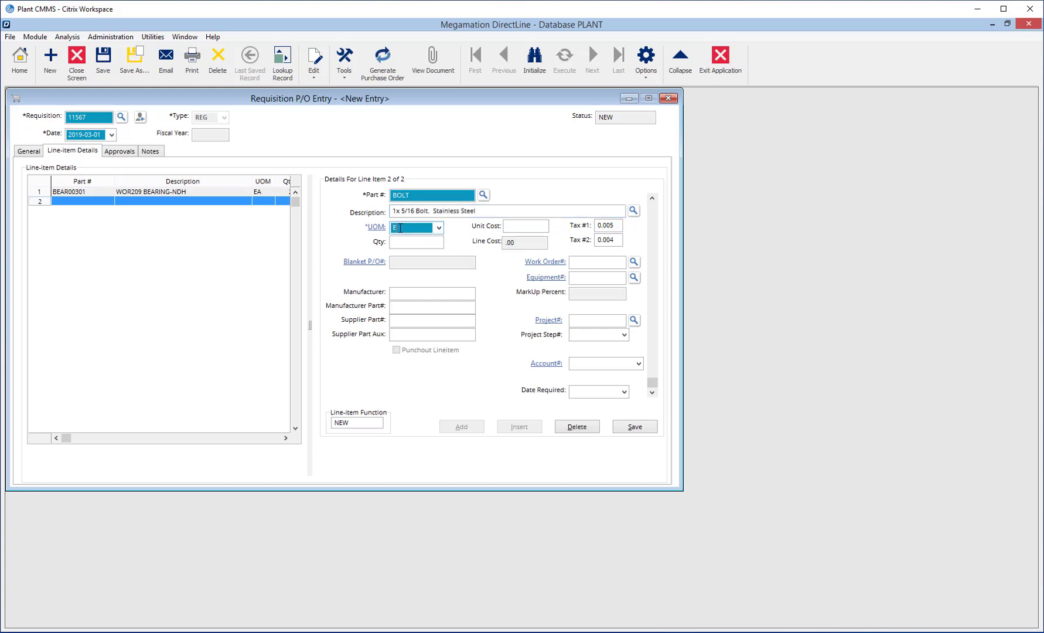
Step: Give the bolt line quantity 50 at unit cost 1.50, save it, and go to Approvals
click(403, 244)
text(50)
click(527, 225)
text(1.50)
key(Tab)
click(635, 426)
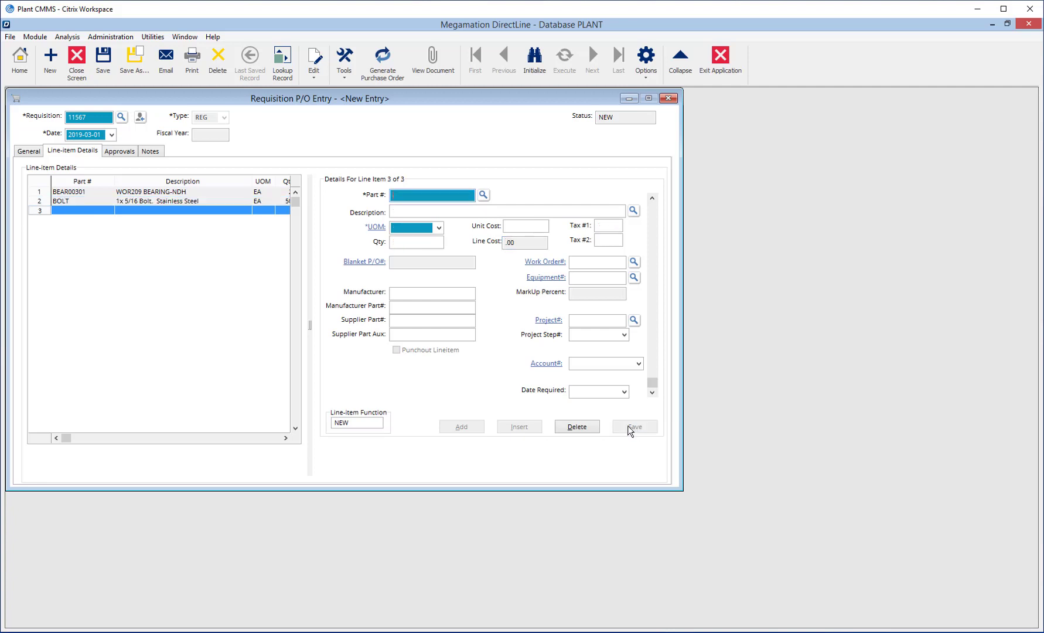
click(117, 151)
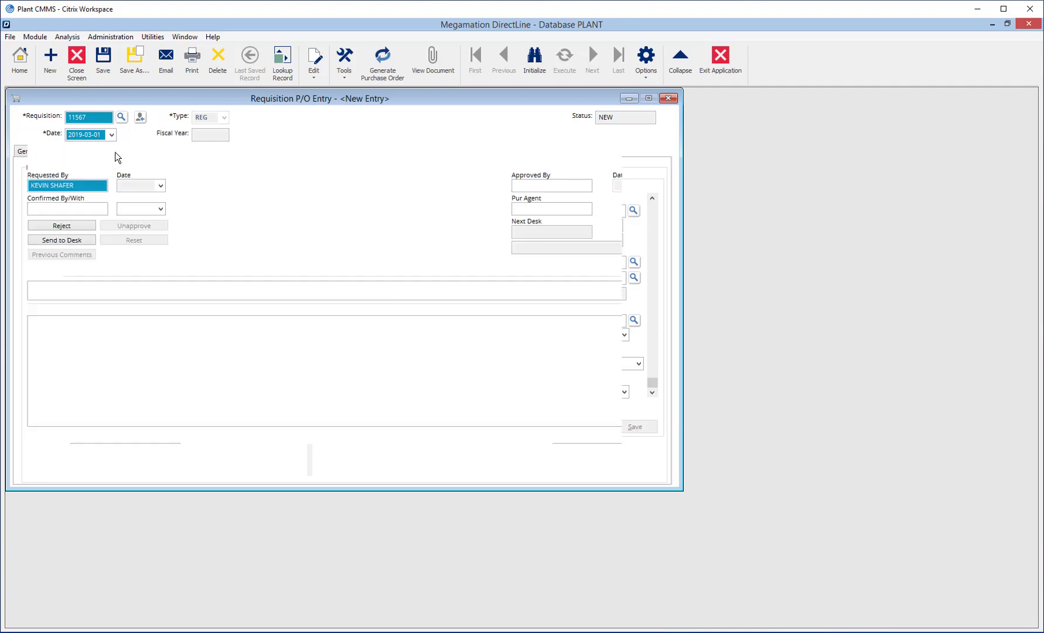
Step: Approve the requisition by entering the approver's password in Approved By
click(559, 184)
text(******)
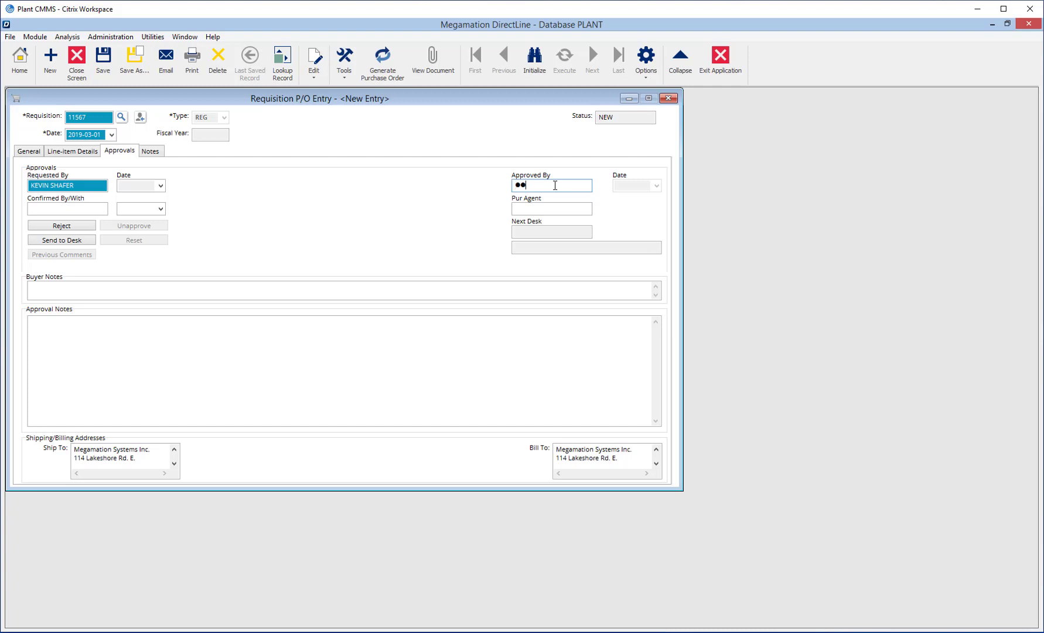
key(Return)
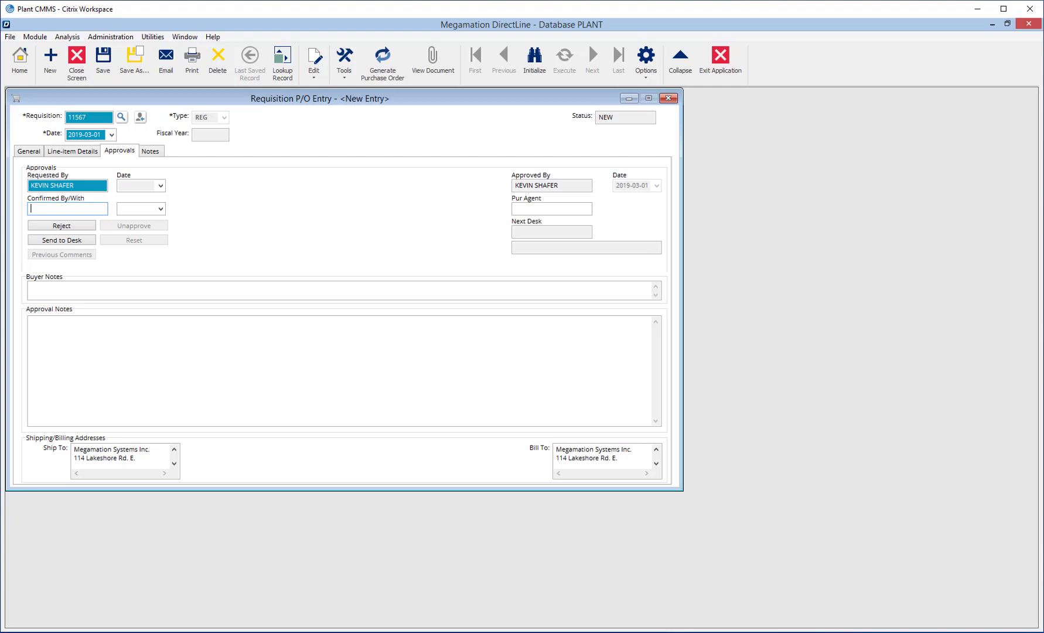
Step: Fill in the purchasing agent code and return to the General tab
click(549, 209)
text(CORY)
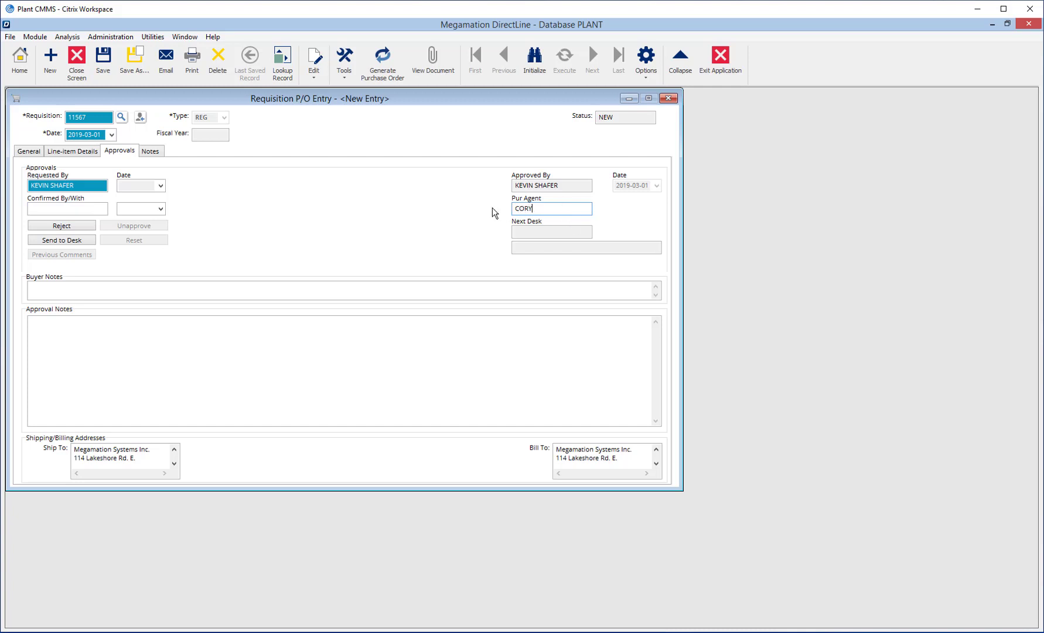
key(Tab)
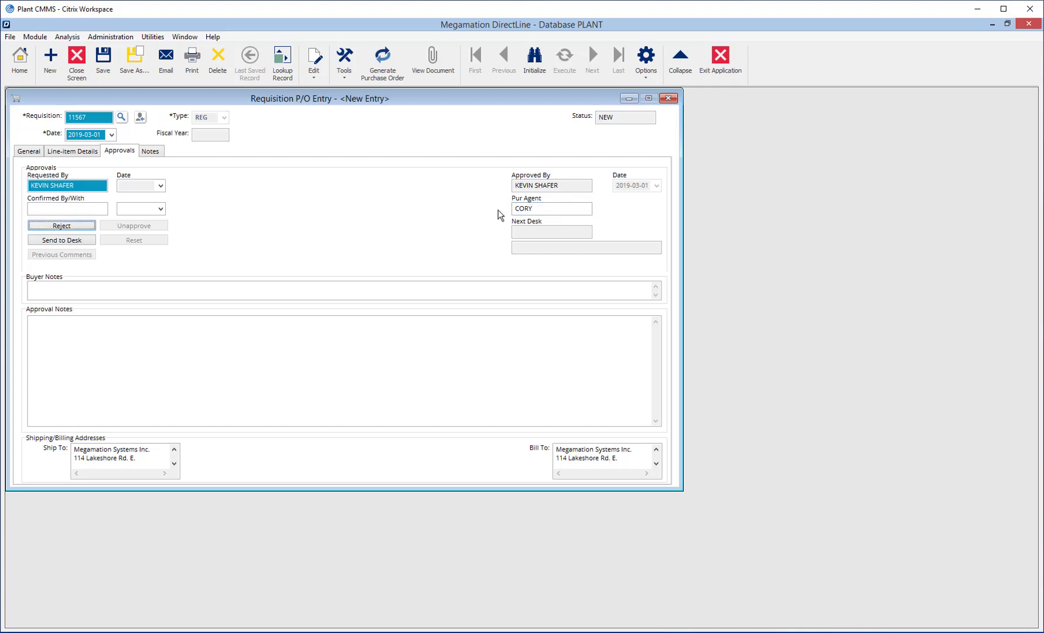
click(36, 152)
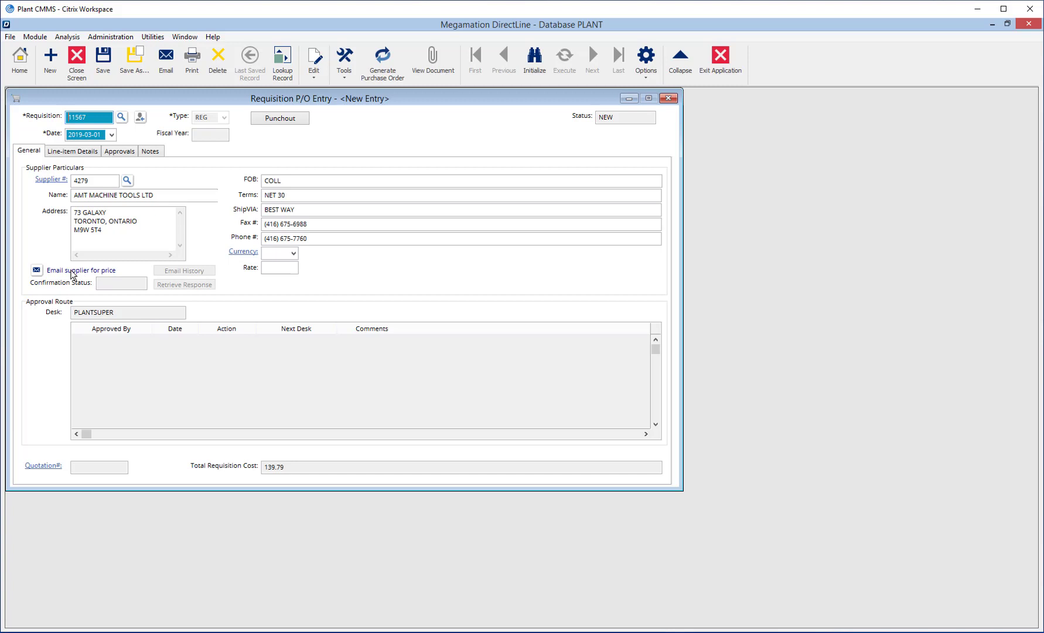
Step: Save requisition 11567 and send the supplier price email to the recipient's e-mail address
click(36, 270)
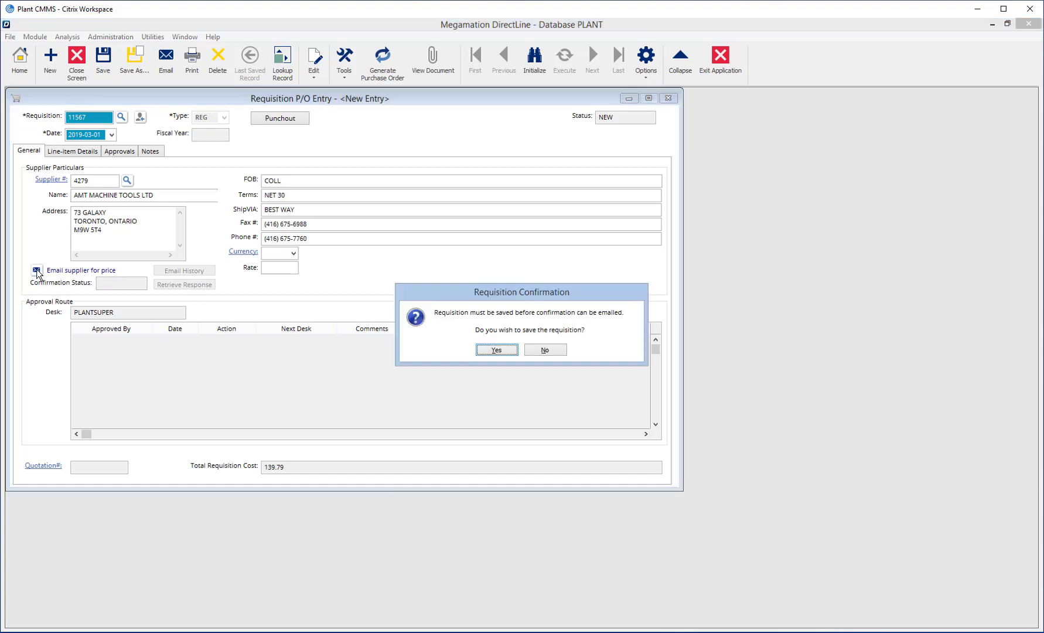
click(495, 350)
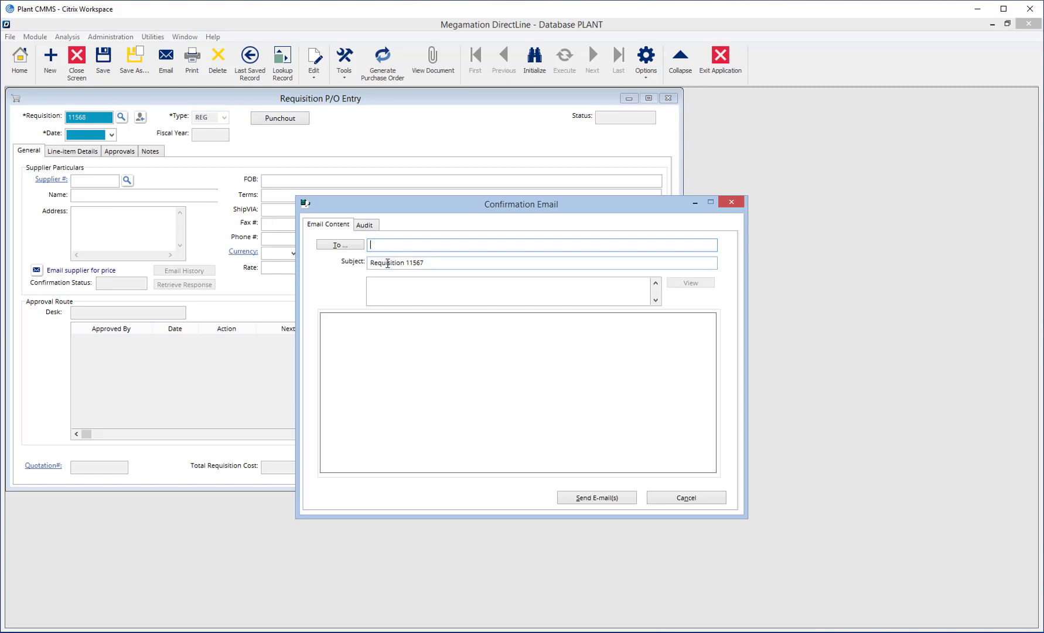
click(599, 499)
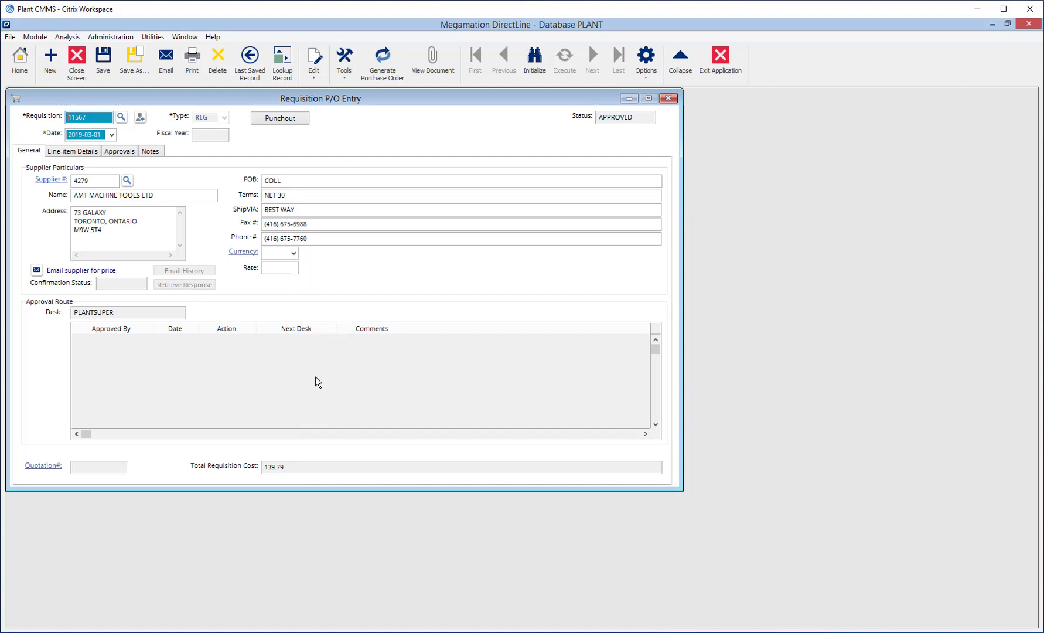